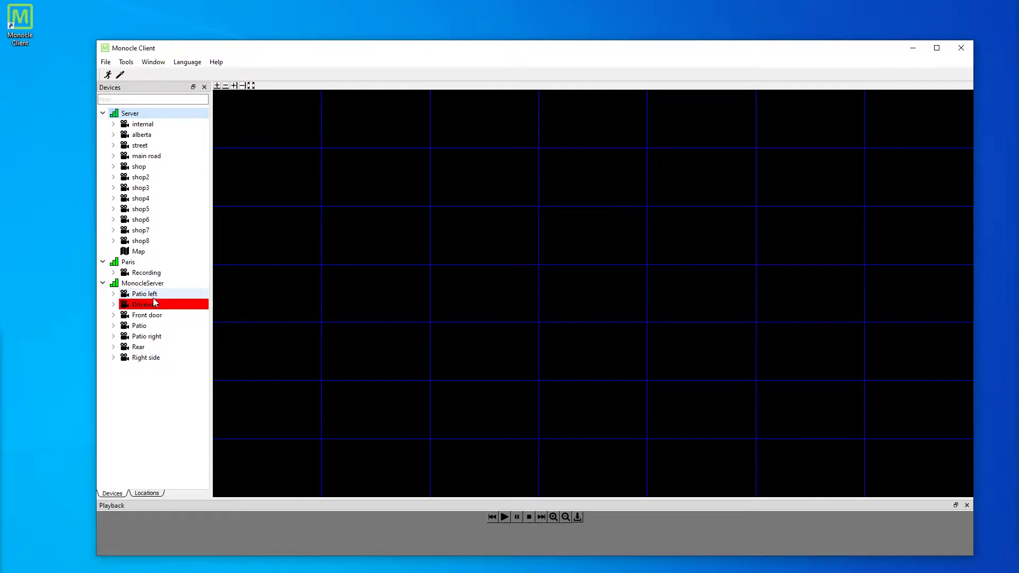
Drag the alberta camera onto the first grid cell so its live parking-lot feed plays
drag(142, 134, 492, 229)
Add the street camera and enlarge its tile to a 3x3 block
click(161, 146)
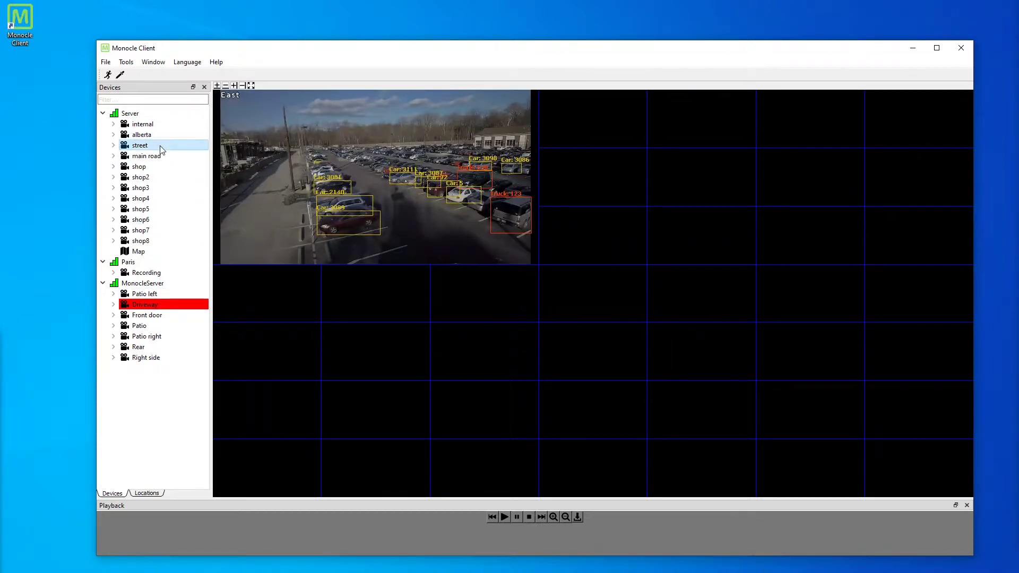
drag(644, 145, 794, 232)
click(535, 5)
Pop the East and street feeds into floating windows, return both to the grid, and close the windows
drag(284, 141, 76, 40)
drag(704, 96, 687, 23)
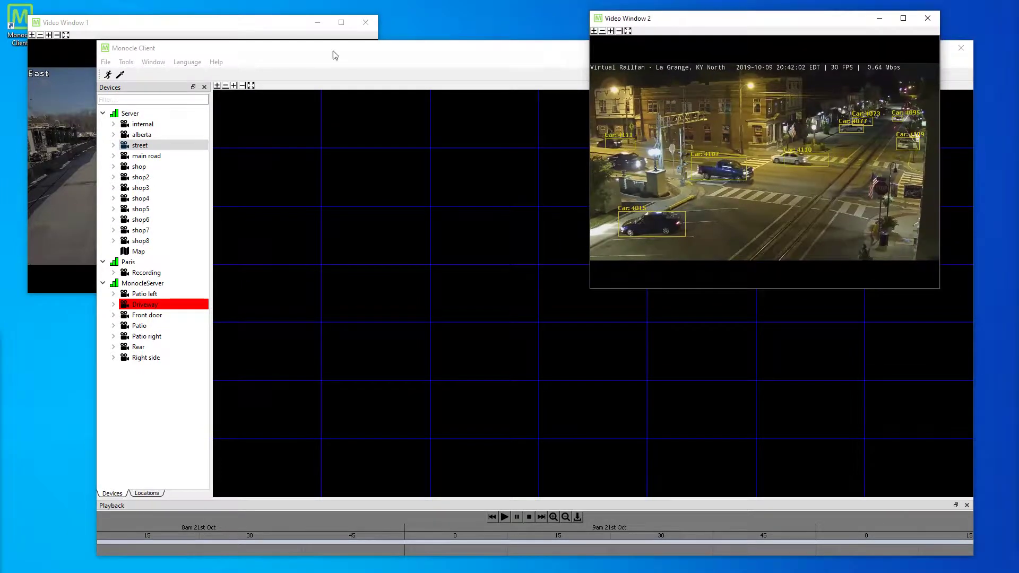
click(236, 26)
drag(597, 52, 557, 133)
drag(281, 68, 441, 99)
click(366, 23)
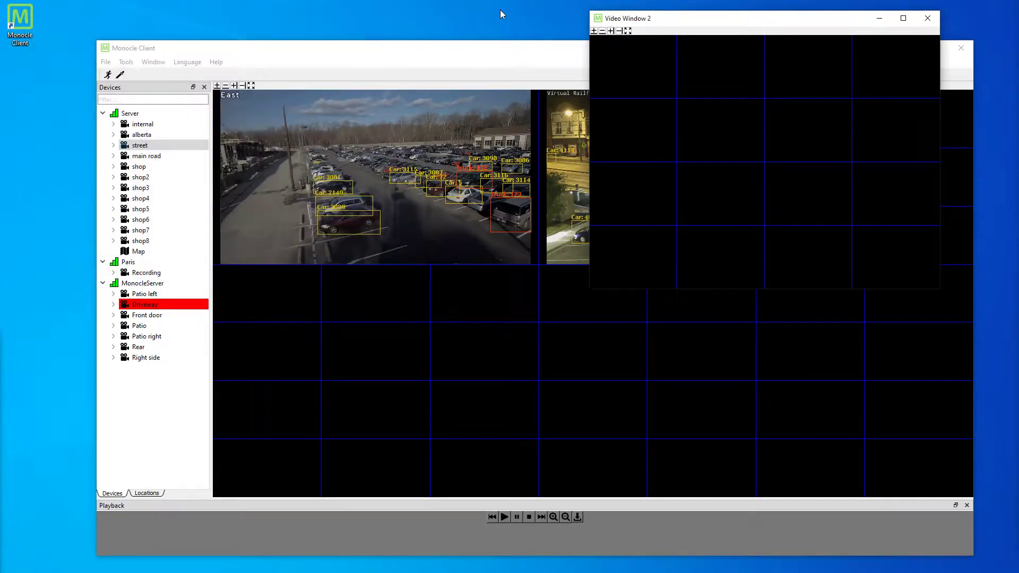
click(935, 19)
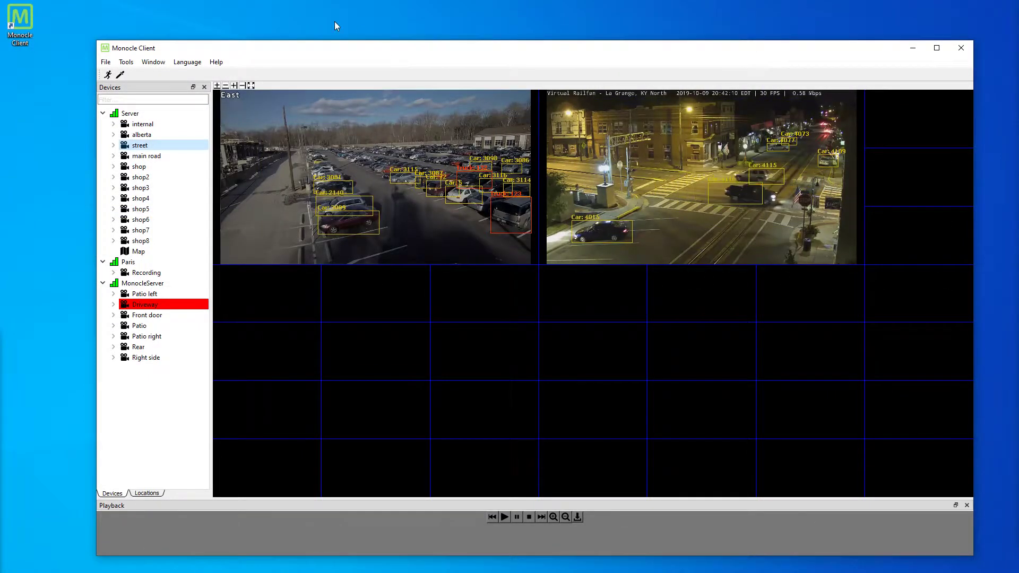
click(281, 27)
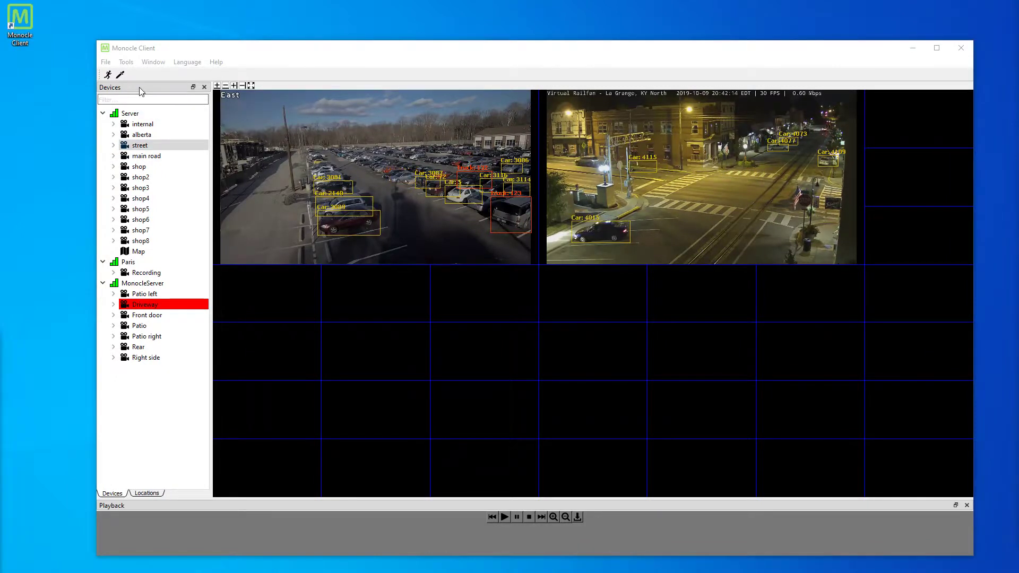
drag(139, 87, 65, 78)
double_click(67, 78)
right_click(285, 72)
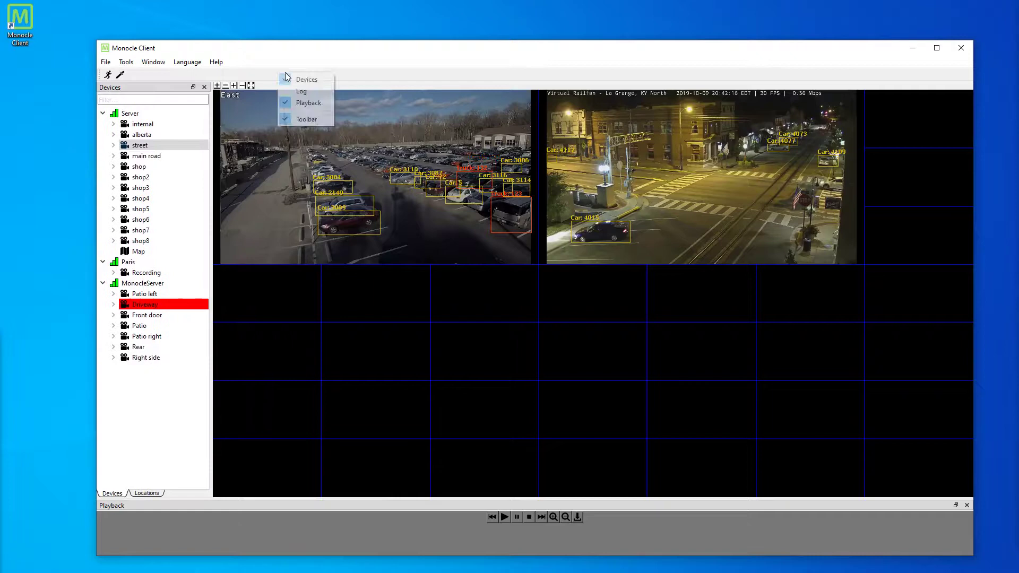
click(300, 120)
right_click(296, 75)
click(153, 63)
click(162, 132)
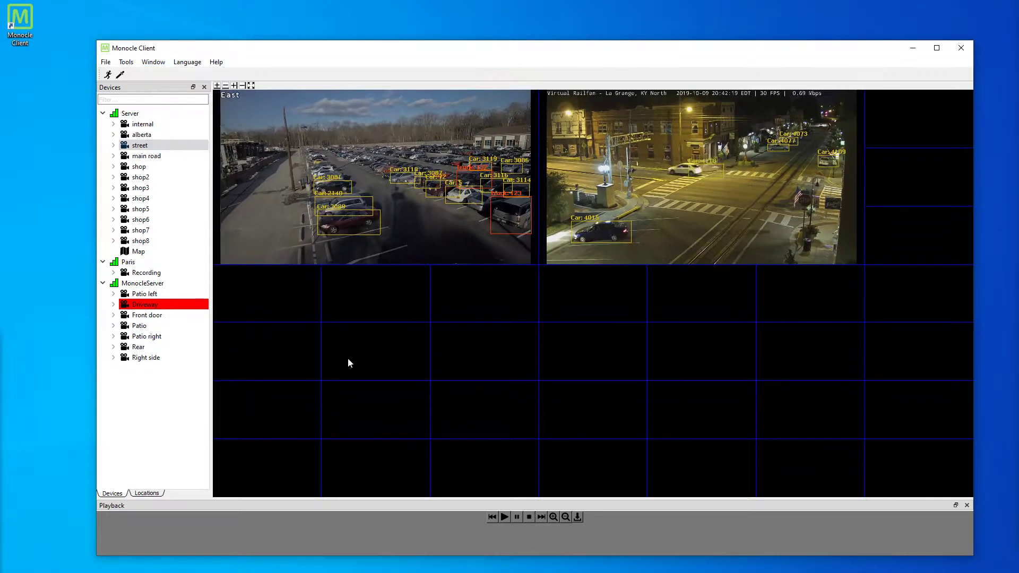
click(966, 505)
click(154, 62)
click(166, 113)
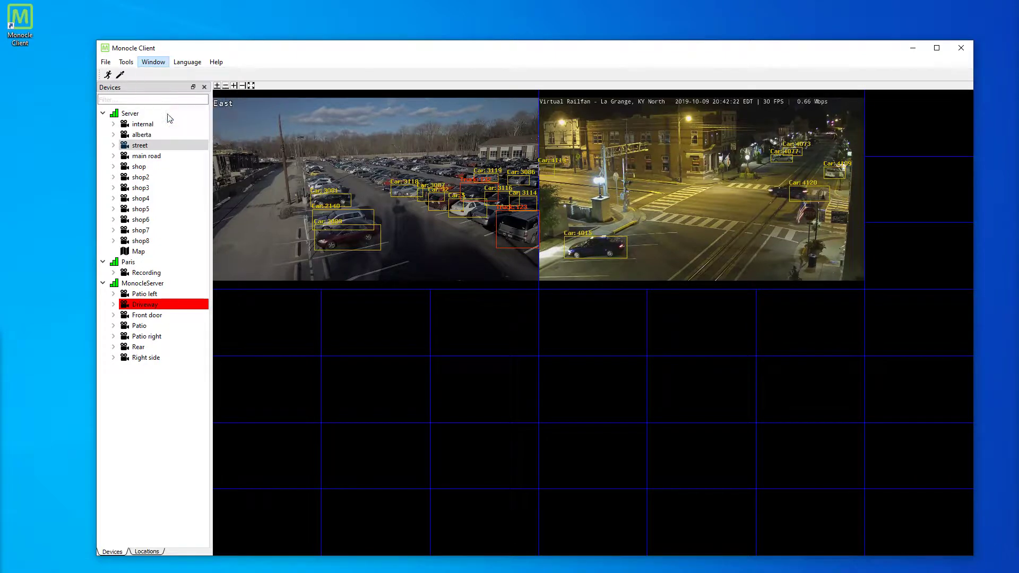
double_click(478, 505)
drag(466, 522, 496, 526)
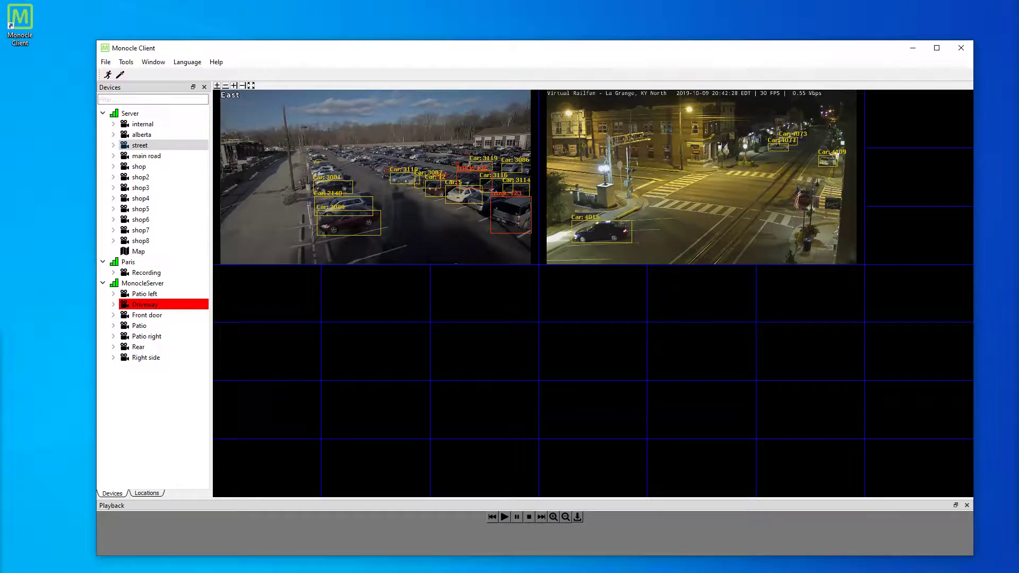
Add the internal camera to the second row, check its Tracks submenu, and select the tile
double_click(161, 126)
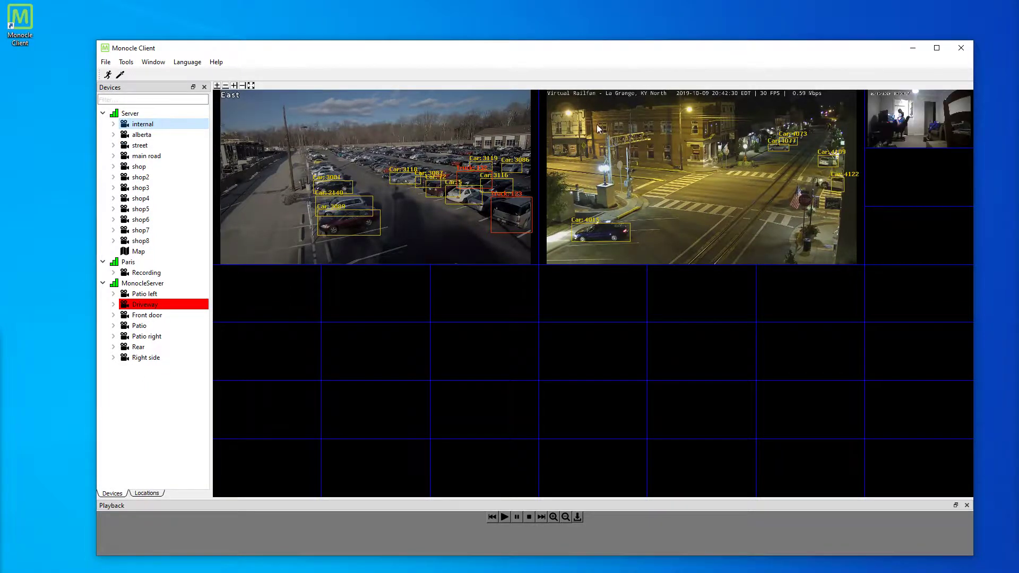
drag(580, 212, 437, 325)
right_click(375, 292)
mouse_move(413, 334)
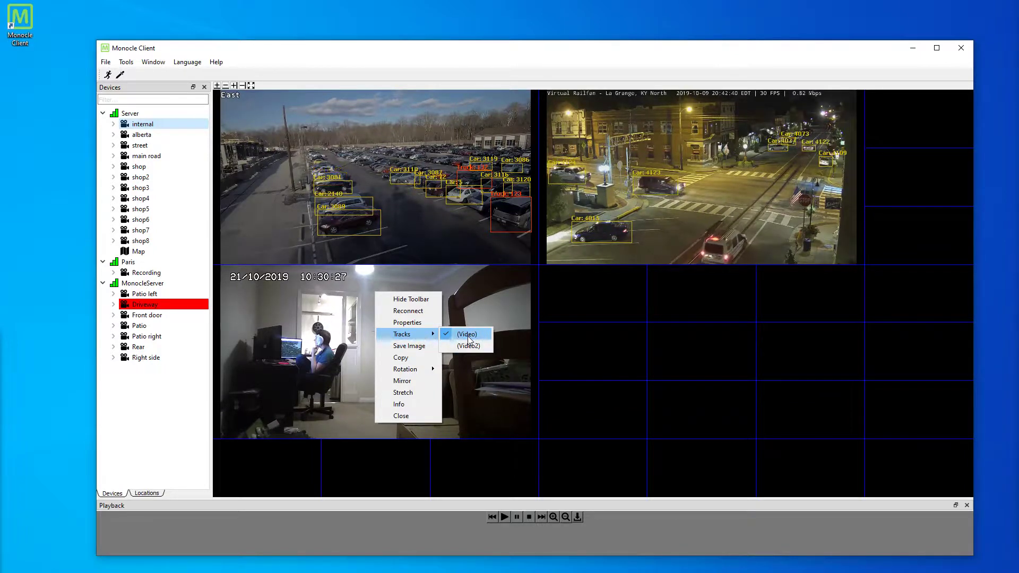
key(Escape)
key(Escape)
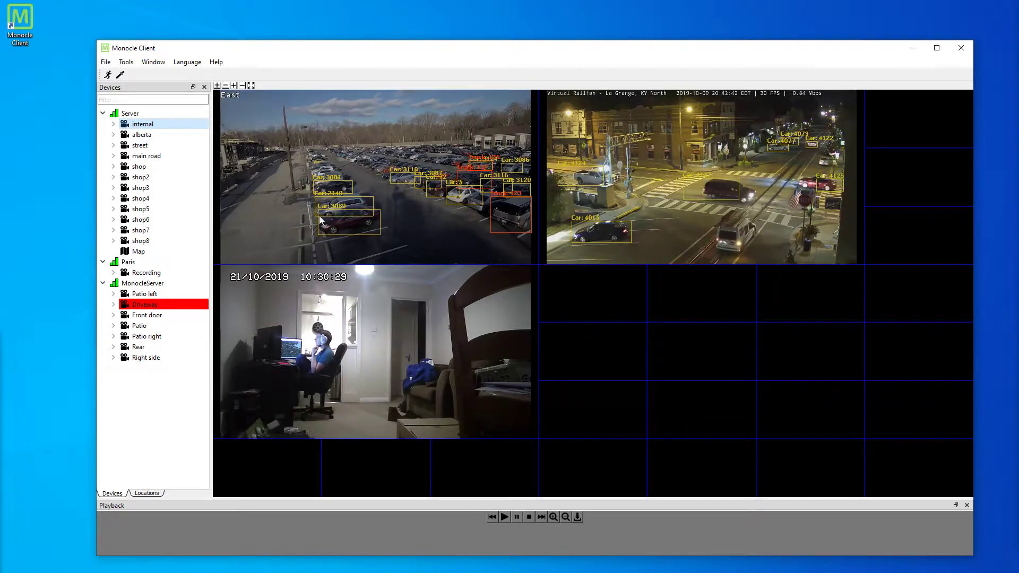
right_click(307, 326)
click(282, 325)
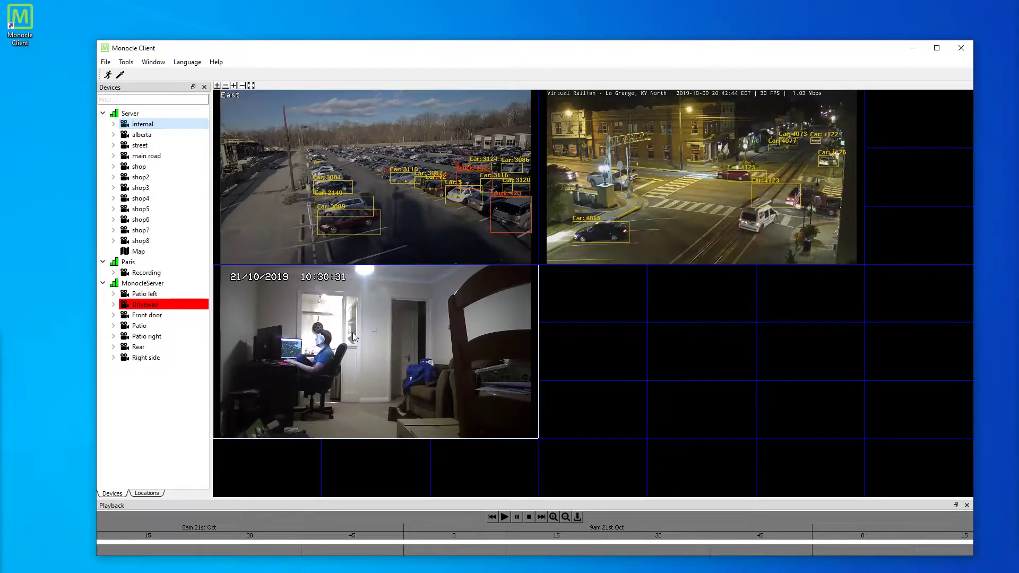
Select the La Grange feed and seek the recordings between about 09:32 and 10:26
click(692, 152)
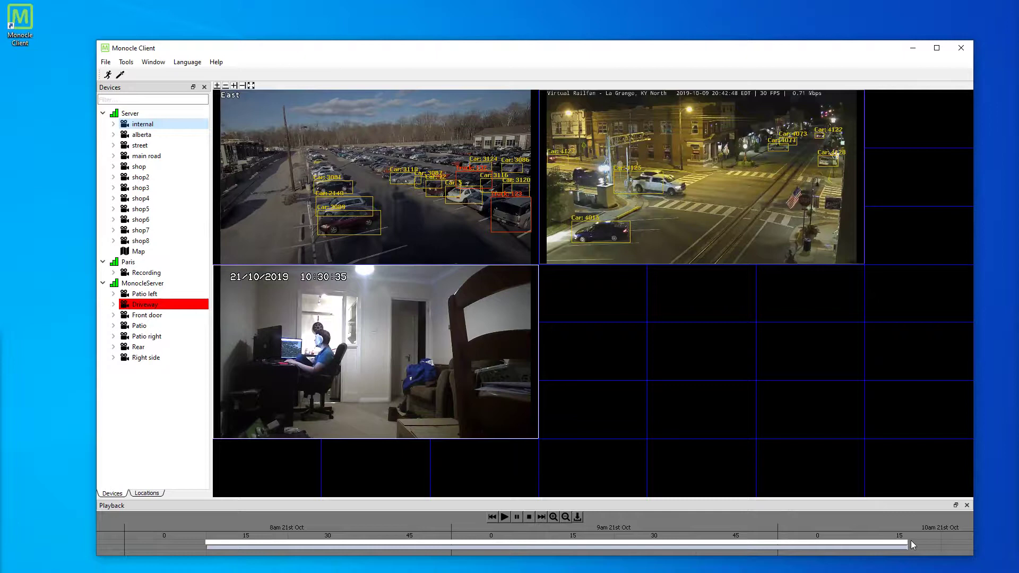
click(843, 543)
click(585, 543)
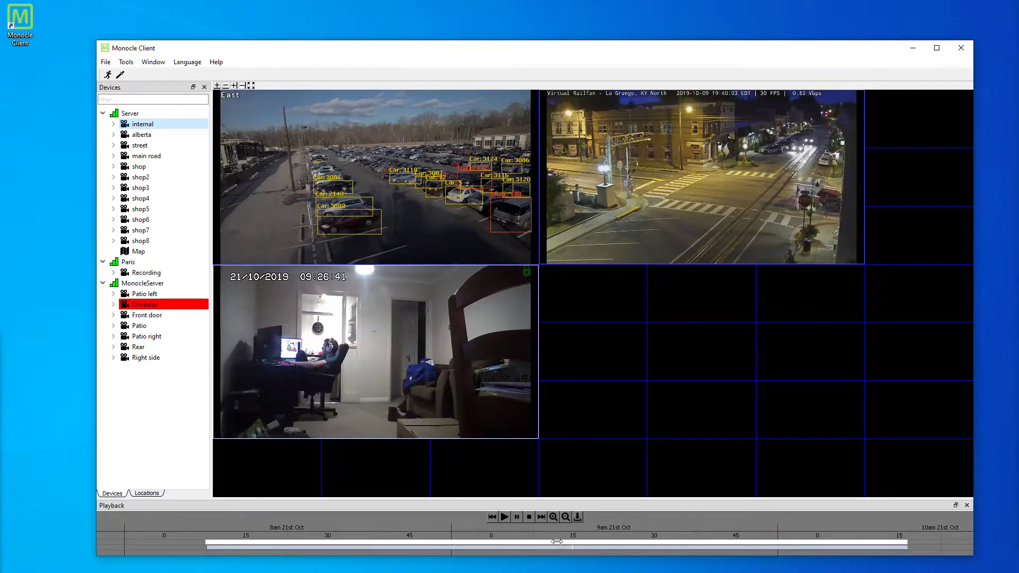
click(858, 543)
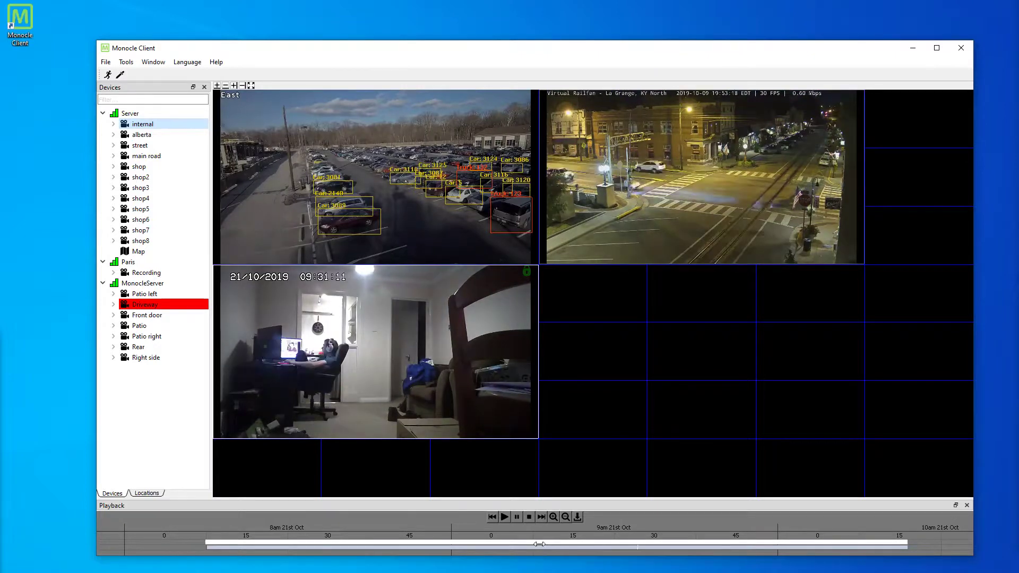
click(845, 540)
click(885, 541)
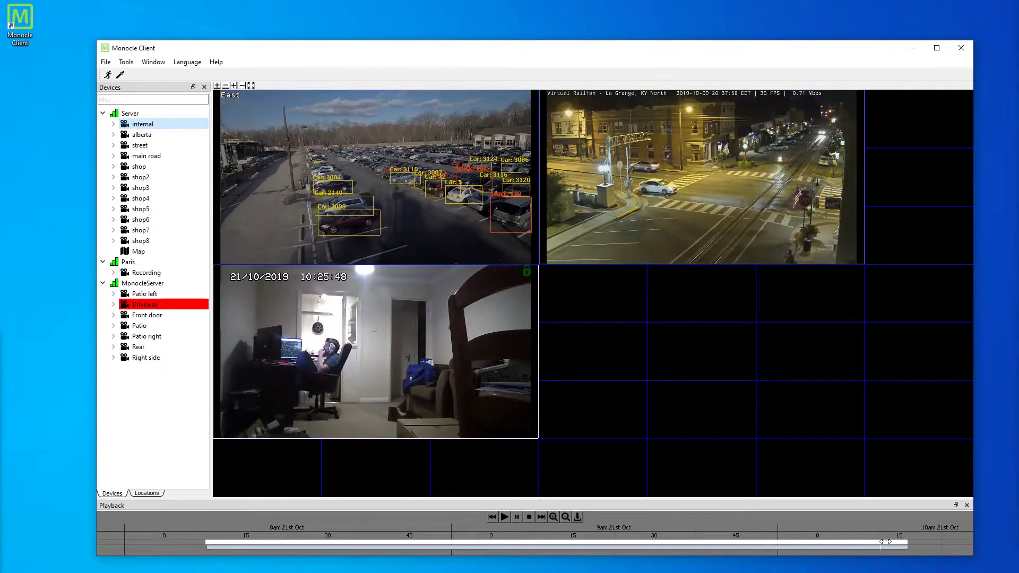
click(799, 543)
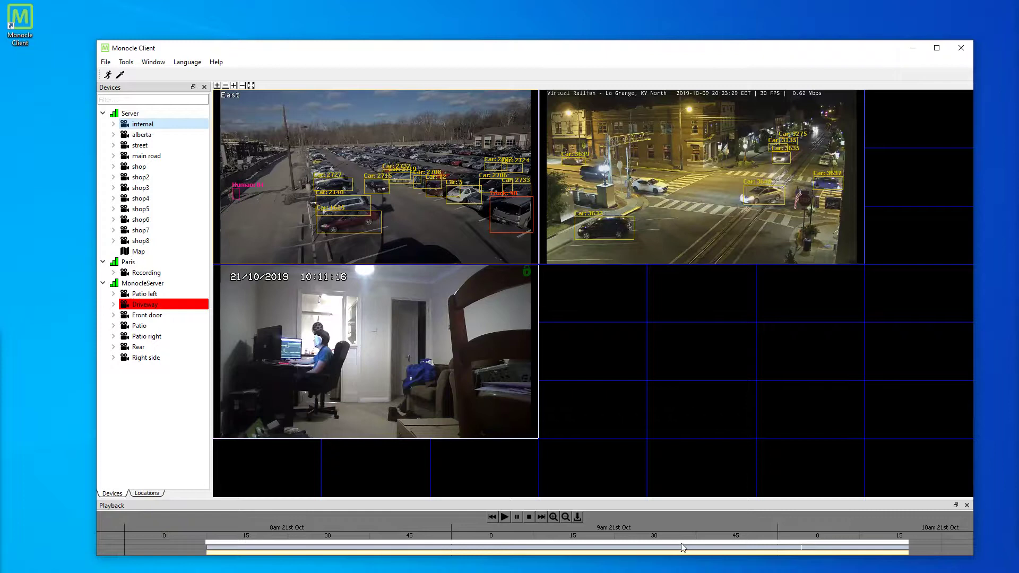
Seek back to about 08:42, skip forward again, and press Stop to return to live
click(527, 542)
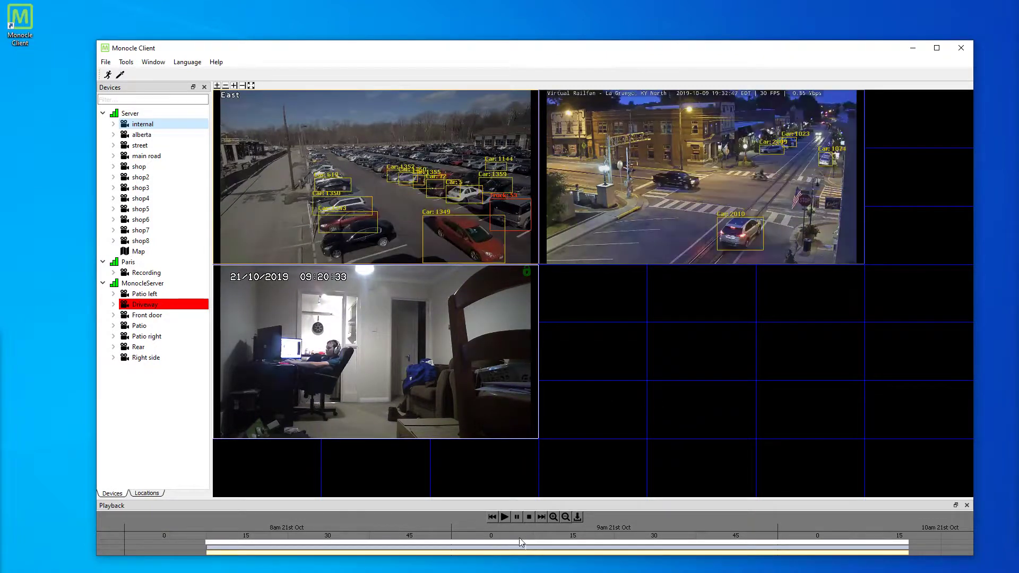
click(317, 544)
click(584, 542)
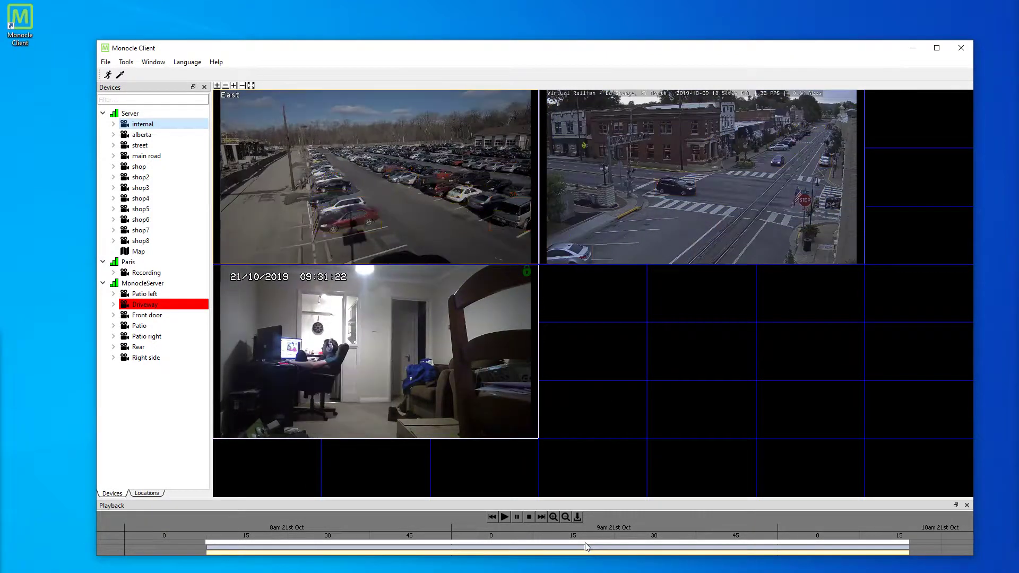
click(860, 549)
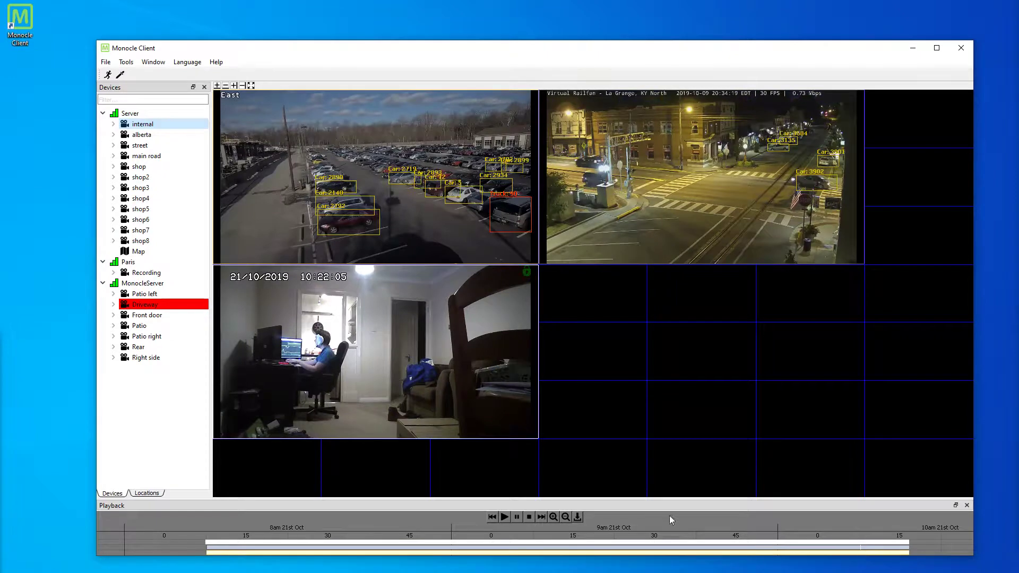
click(531, 519)
Close the indoor room camera view from its right-click options
right_click(334, 295)
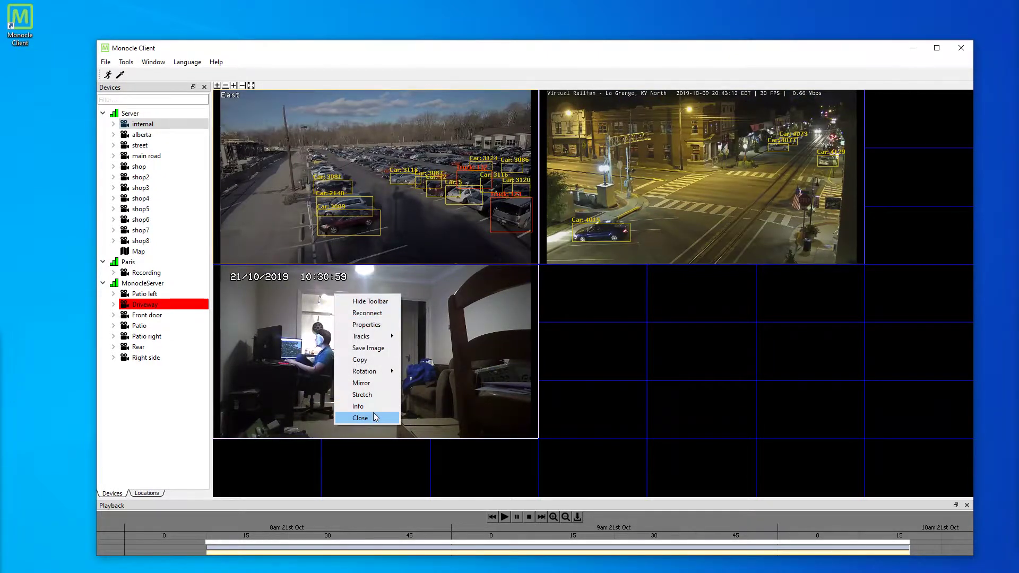
click(374, 417)
click(303, 5)
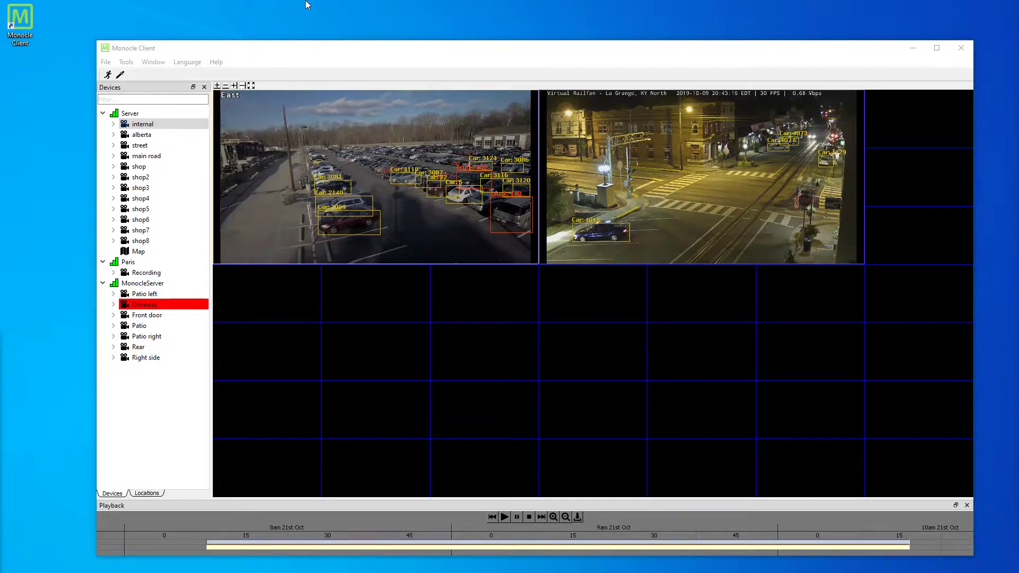
Drop the Map into an empty grid cell, then close the map view
drag(138, 251, 518, 414)
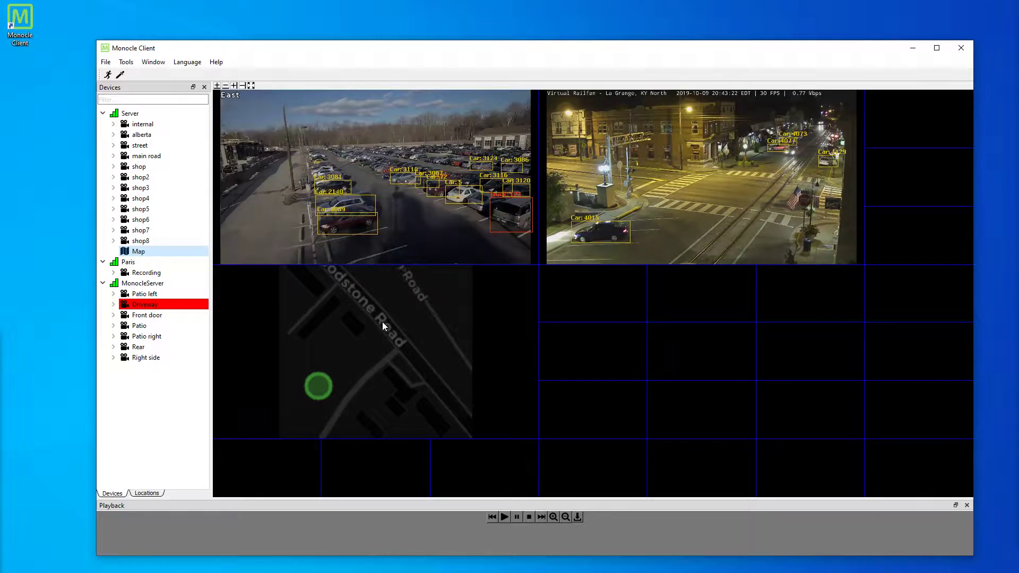
right_click(356, 300)
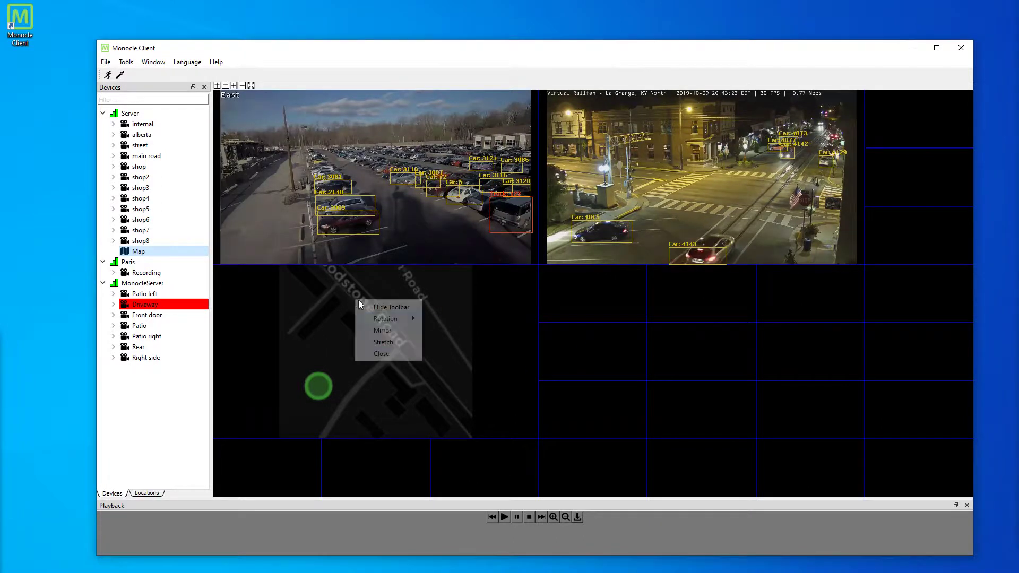
click(402, 356)
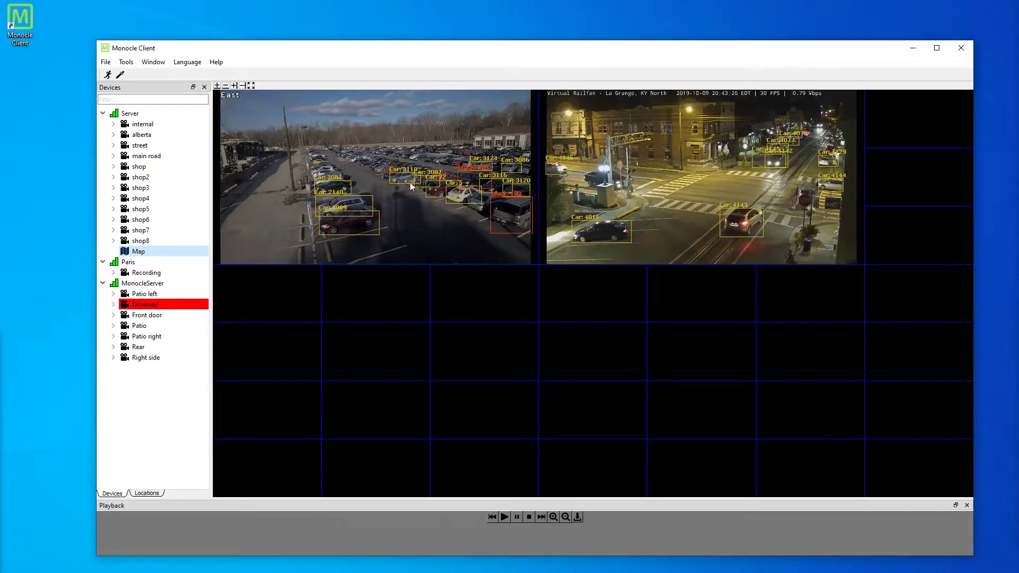
Select the East and La Grange feeds and seek both back to footage near 9am
click(390, 162)
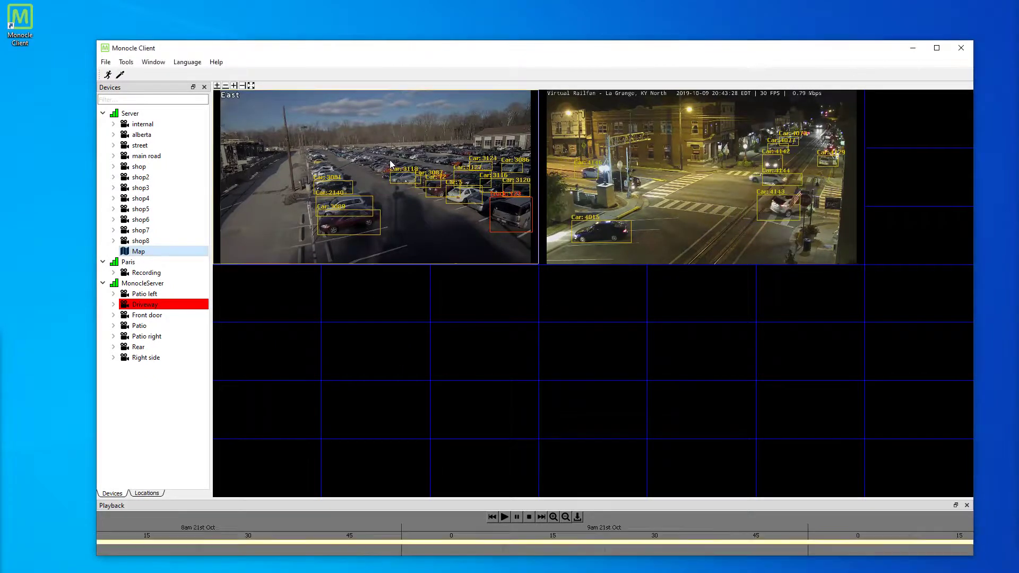
click(637, 151)
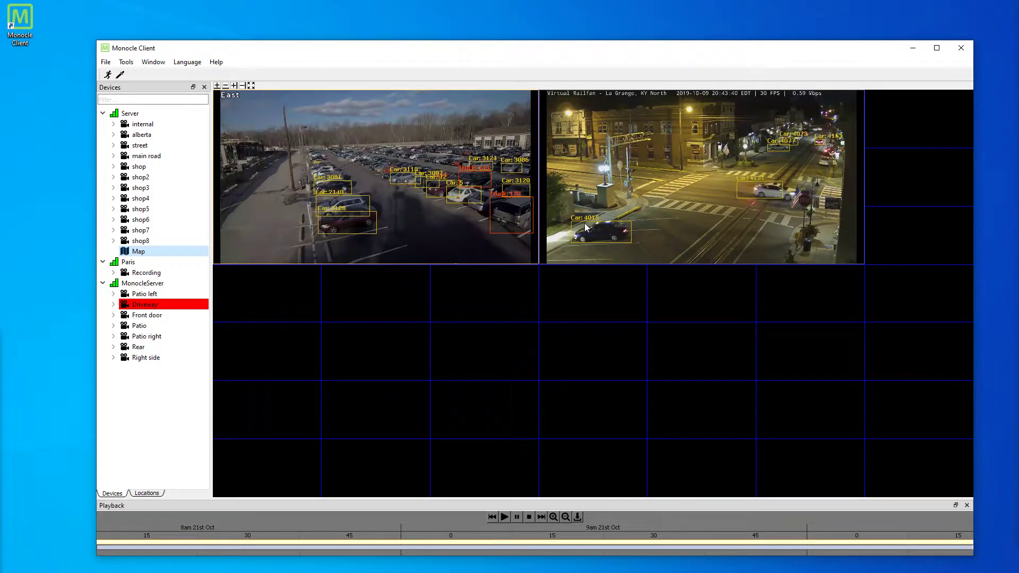
click(693, 547)
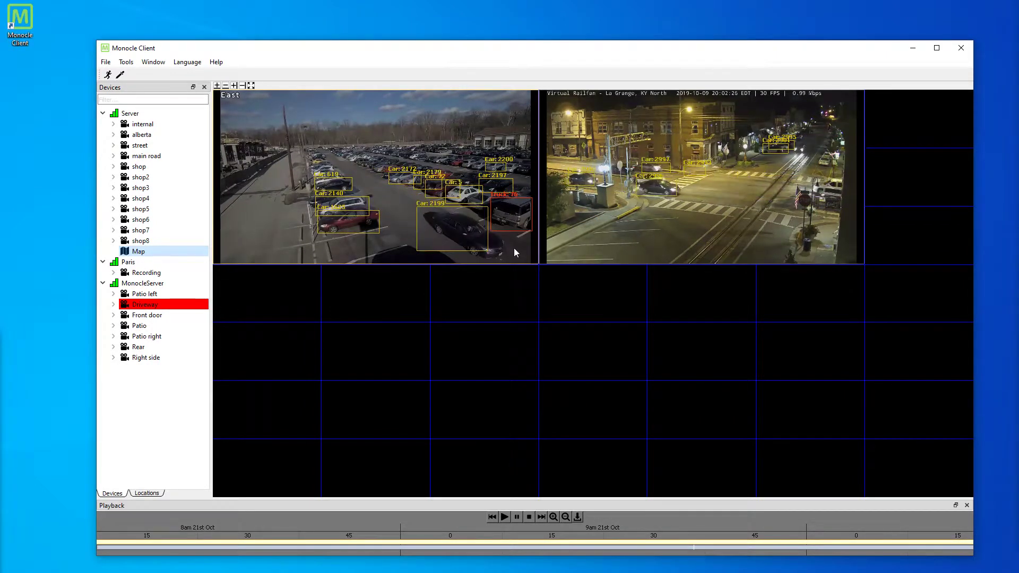
click(486, 549)
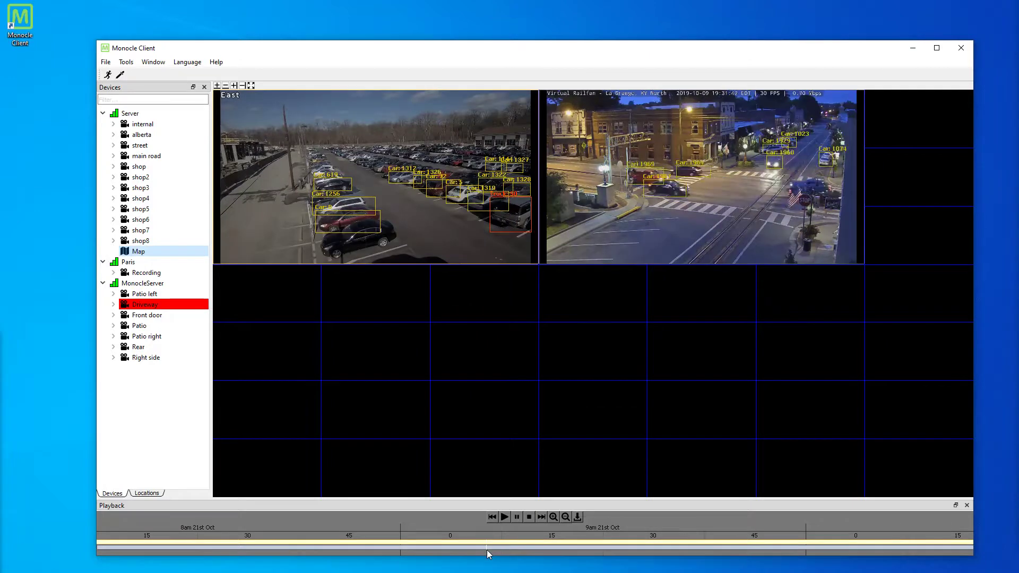
click(338, 547)
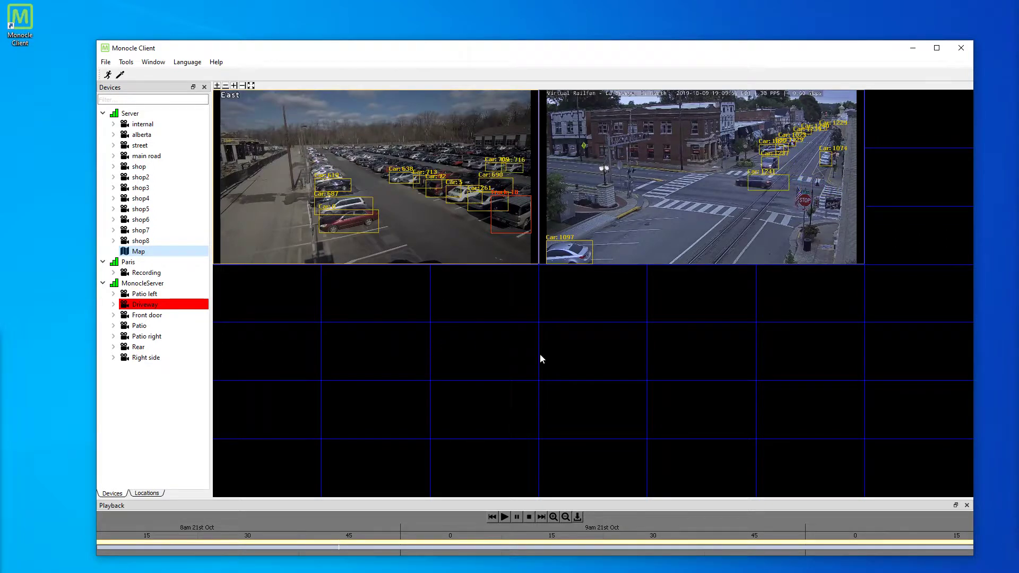
scroll(620, 547, down, 2)
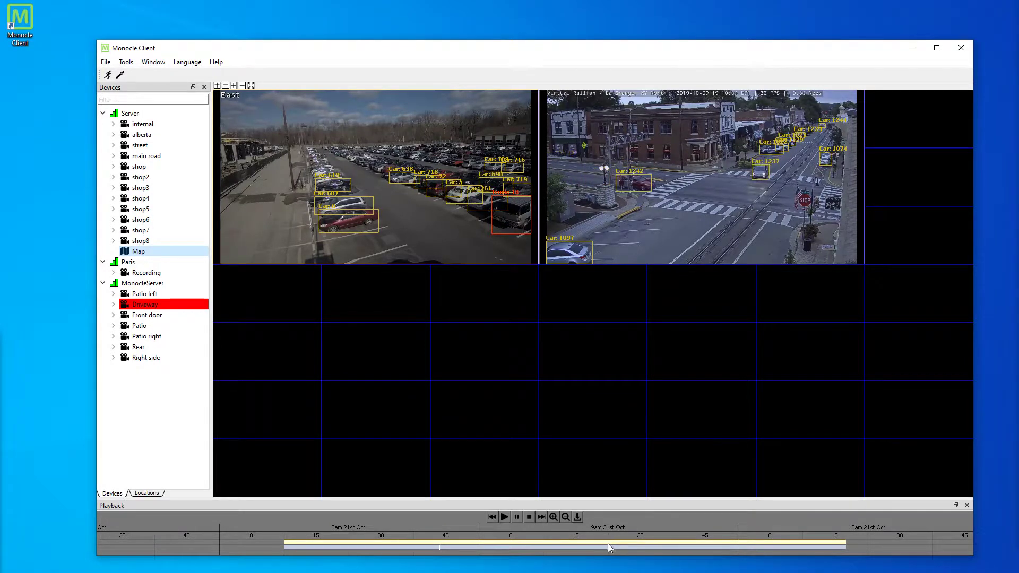
Mark 10:00:01 as the range end and export the 09:30:04–10:00:01 alberta and street footage
click(738, 540)
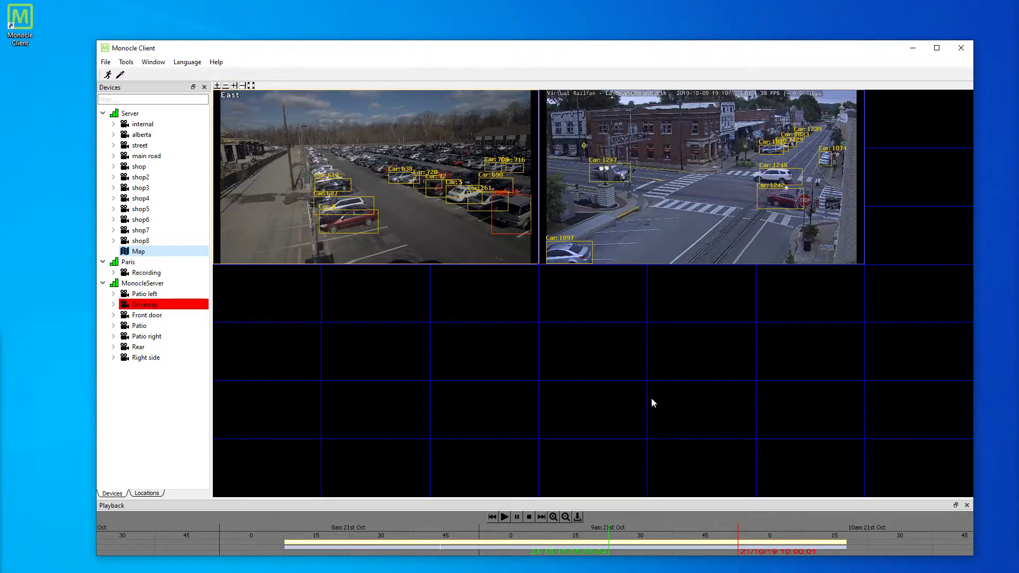
click(580, 513)
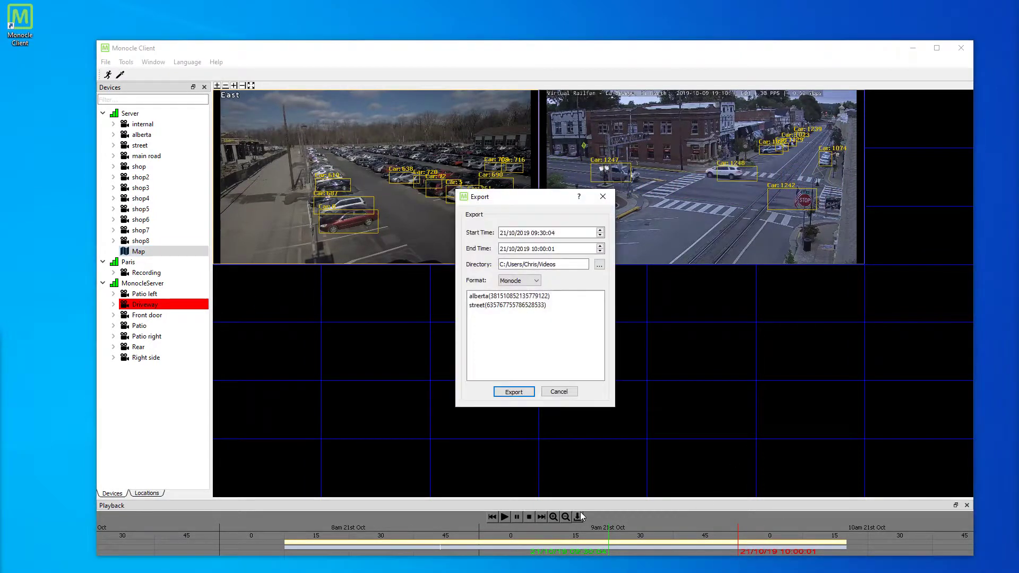
click(513, 392)
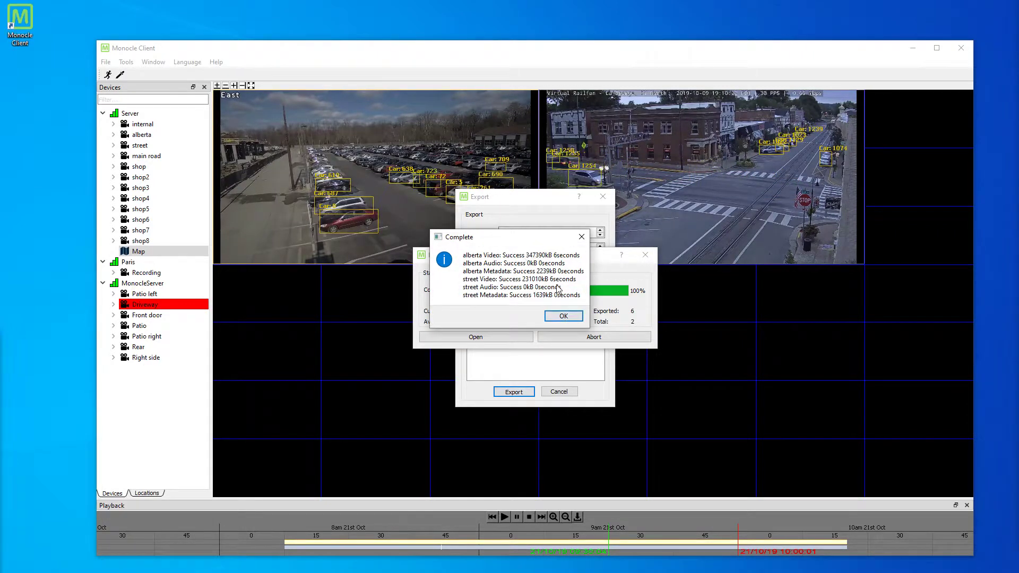
click(563, 315)
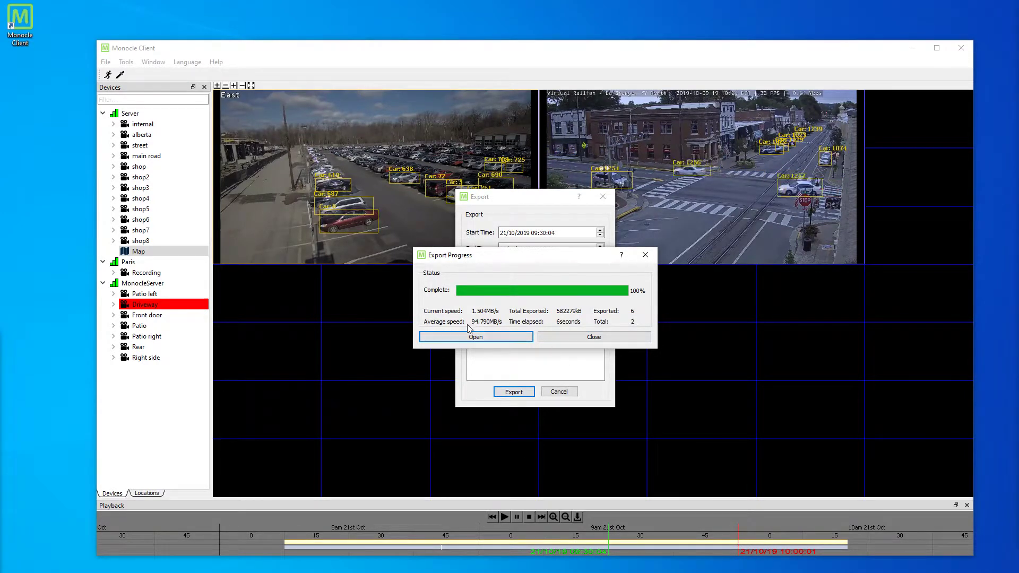
click(599, 337)
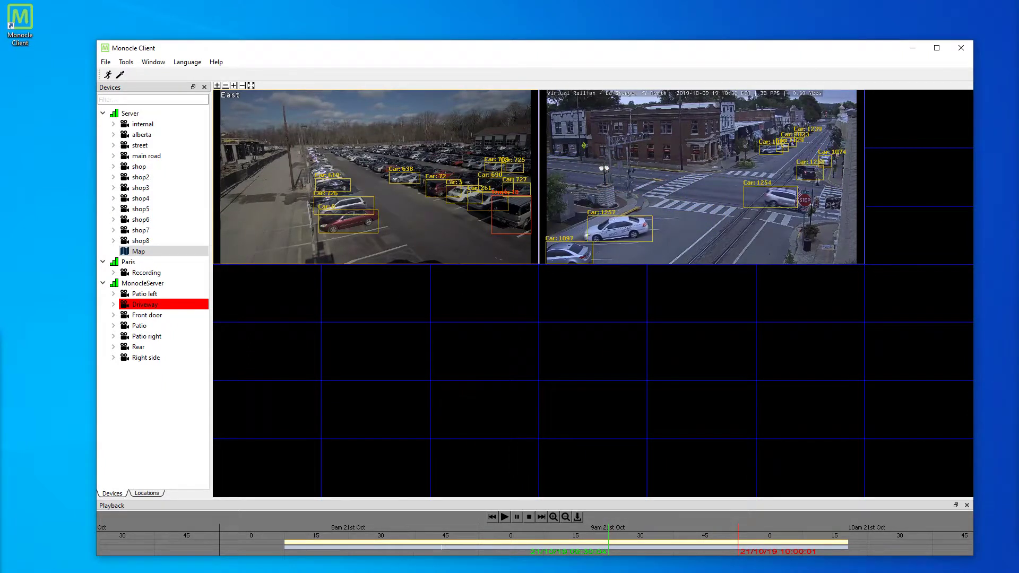
Drag the Monocle Client title bar slightly up and to the left
click(655, 17)
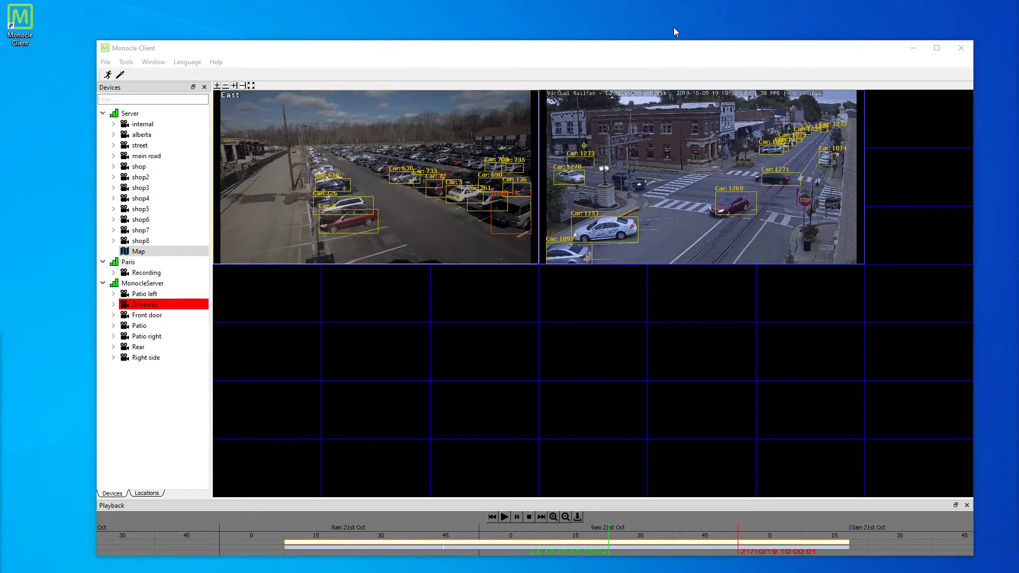
drag(663, 52, 653, 46)
click(988, 17)
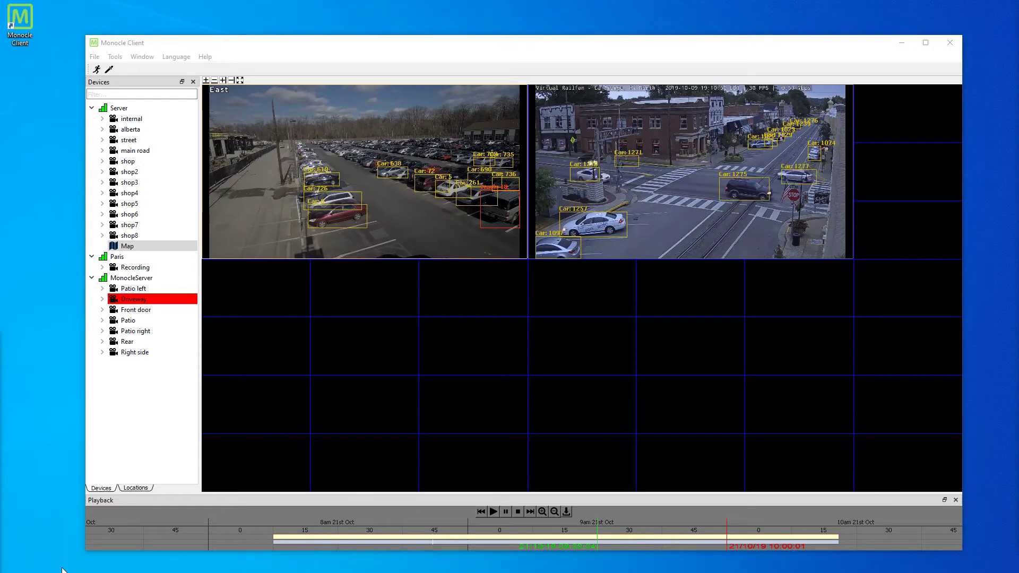